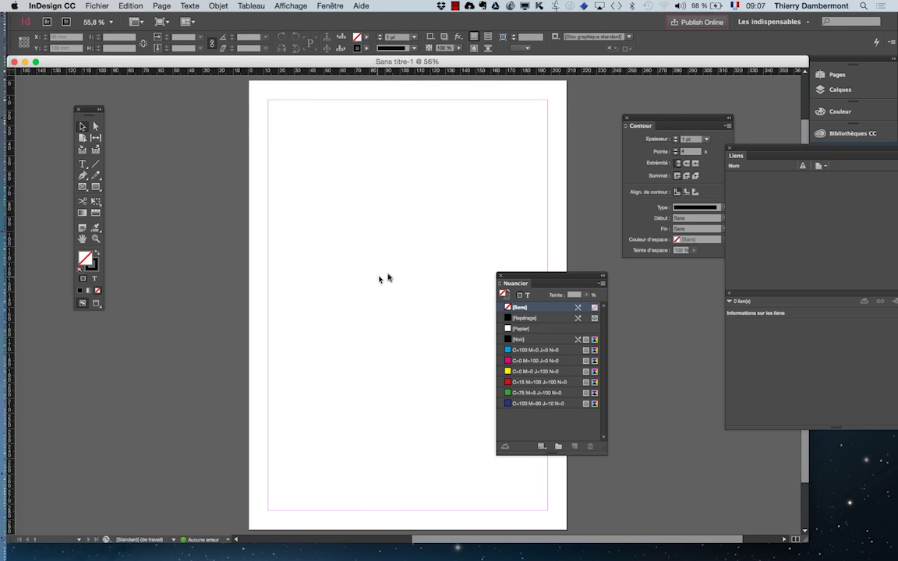
Reset the Les indispensables workspace to its default panel layout
click(768, 22)
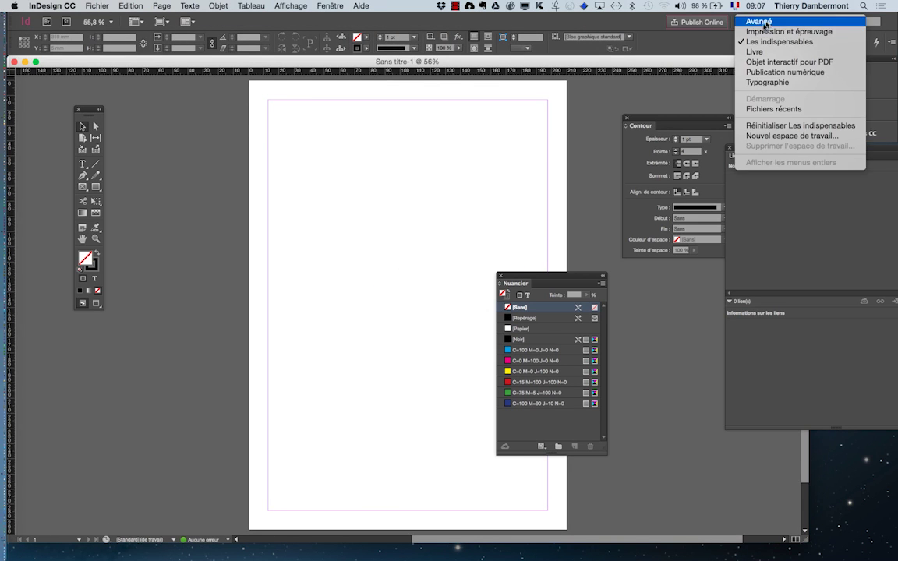
click(778, 125)
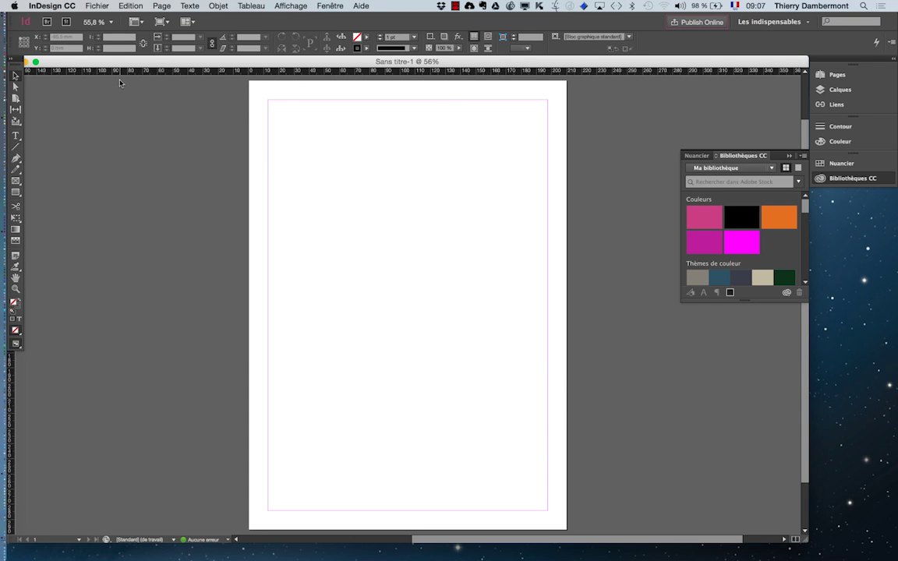
Set the interface colour theme to Clair in the Interface preferences and apply it
click(64, 5)
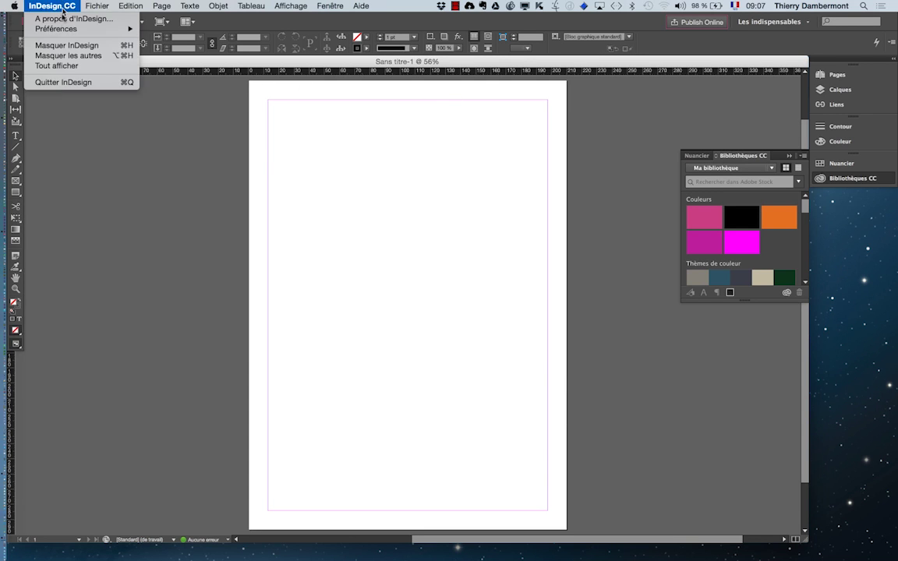
mouse_move(57, 29)
click(177, 40)
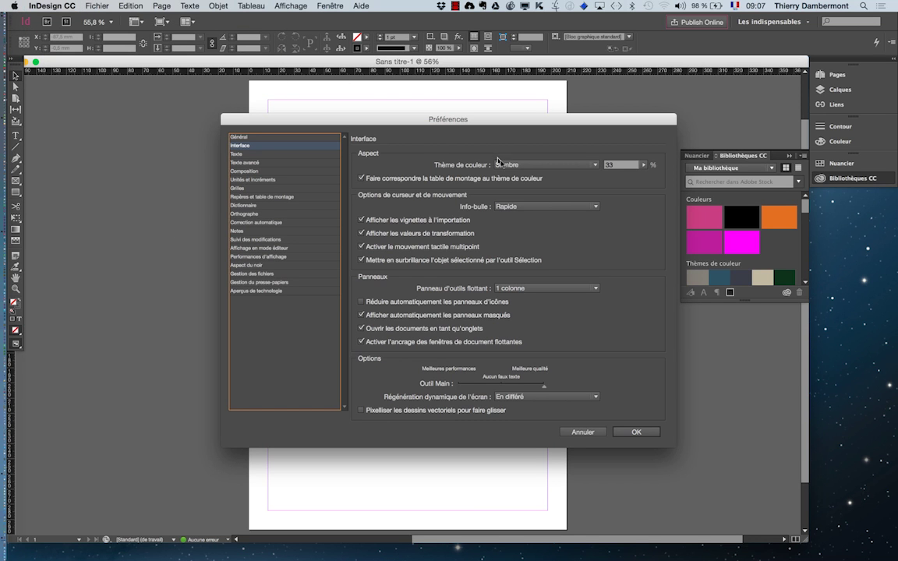
click(511, 164)
click(523, 188)
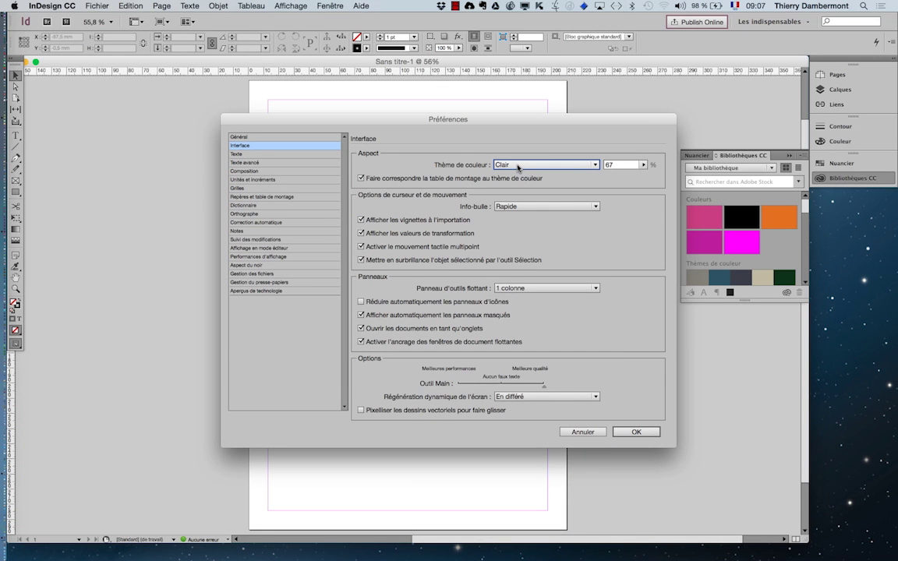
click(518, 166)
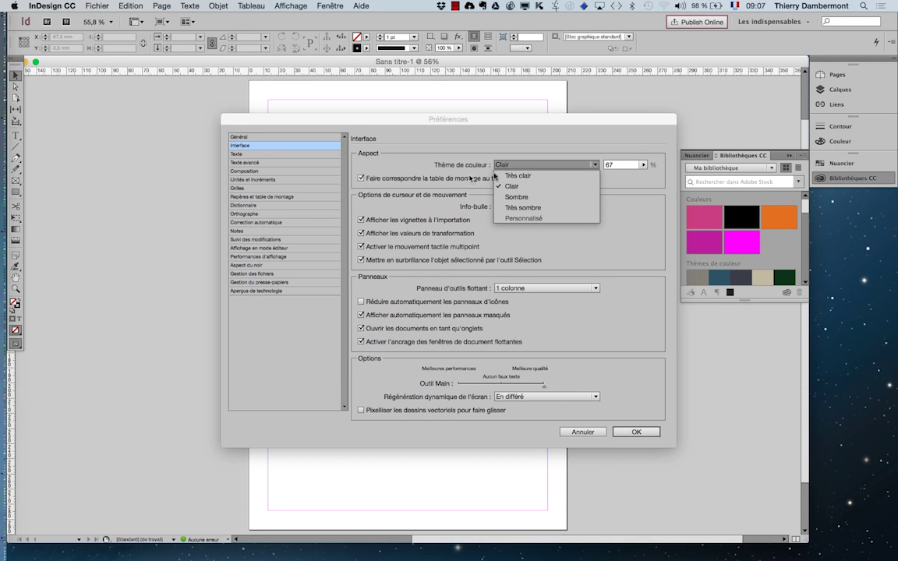
click(456, 126)
click(637, 432)
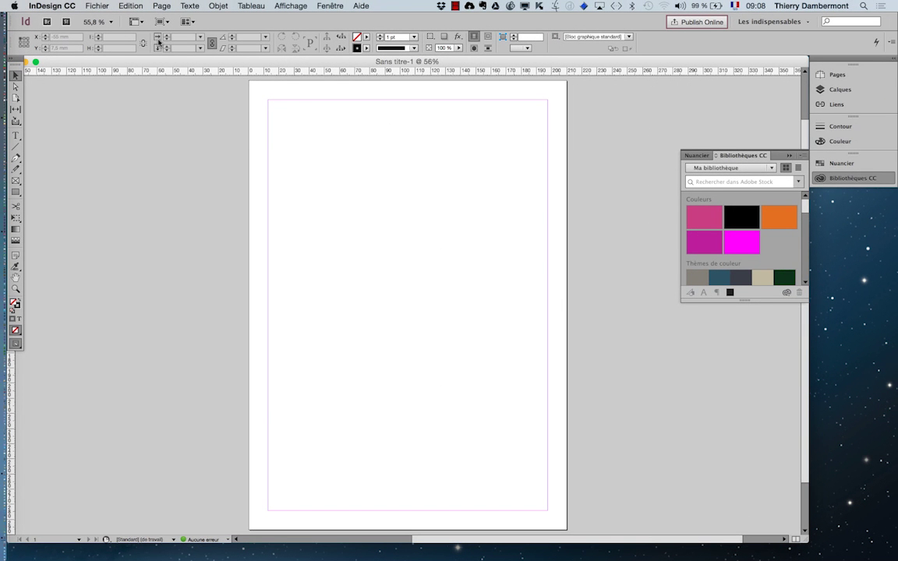
Move the untitled document's window clear of the tools and close the document
drag(64, 62, 92, 67)
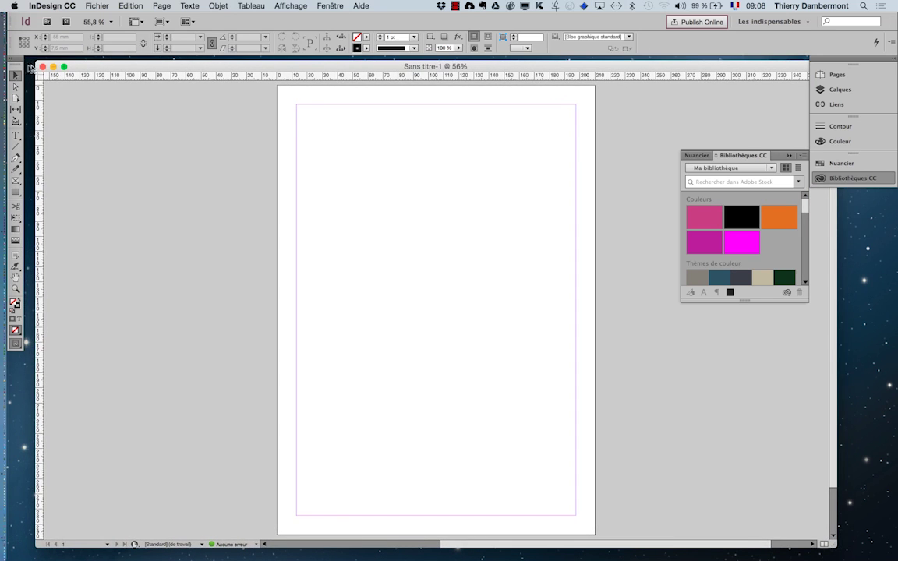
click(43, 66)
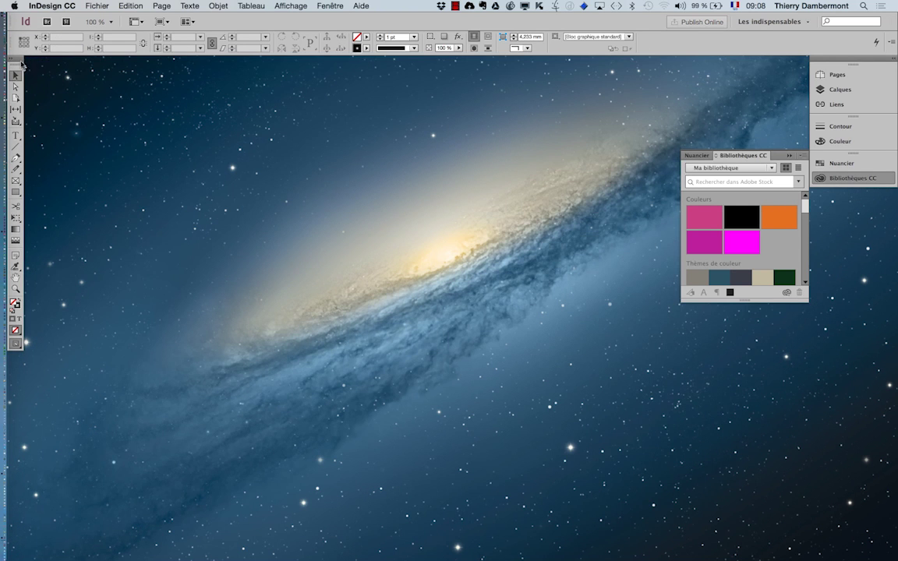
Undock the Tools panel, change it to the two-column layout and place it floating near the upper-left corner of the workspace
drag(22, 64, 86, 84)
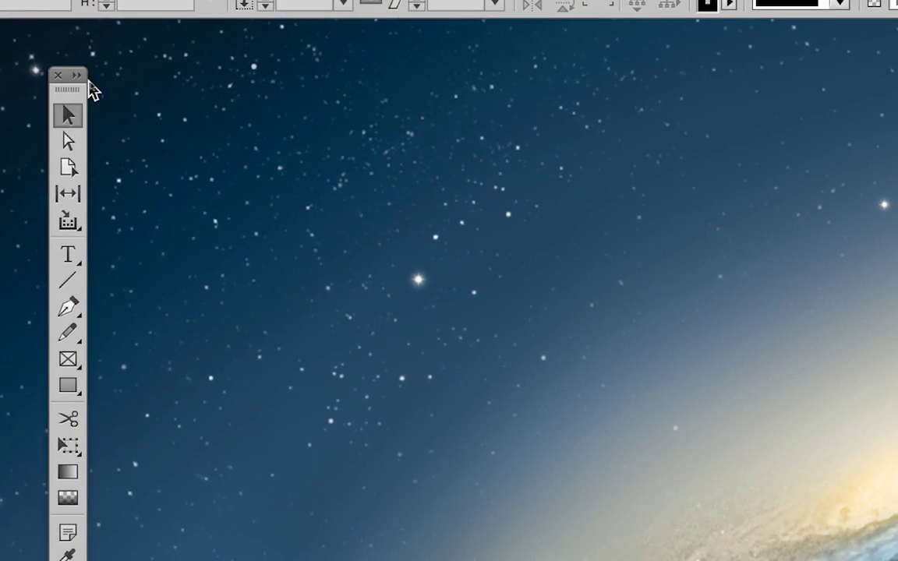
click(83, 78)
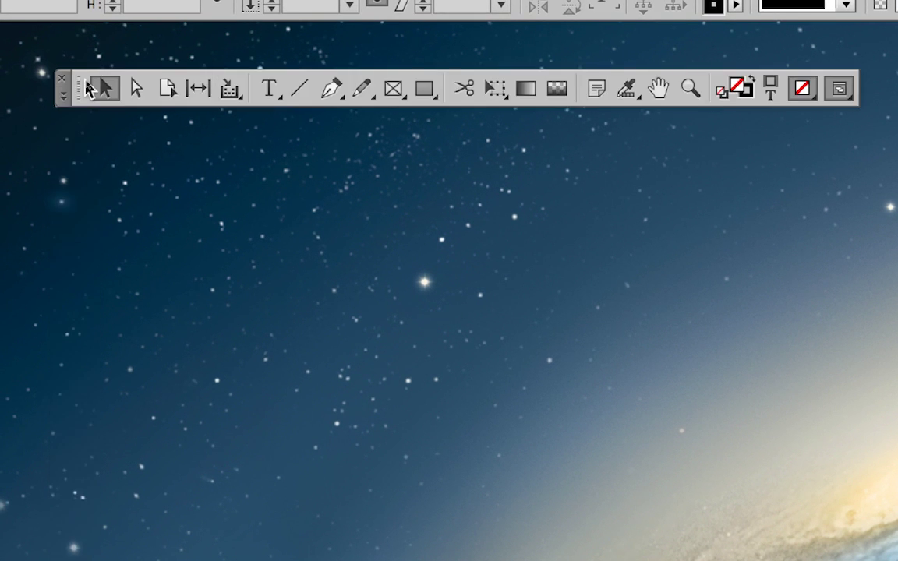
click(78, 85)
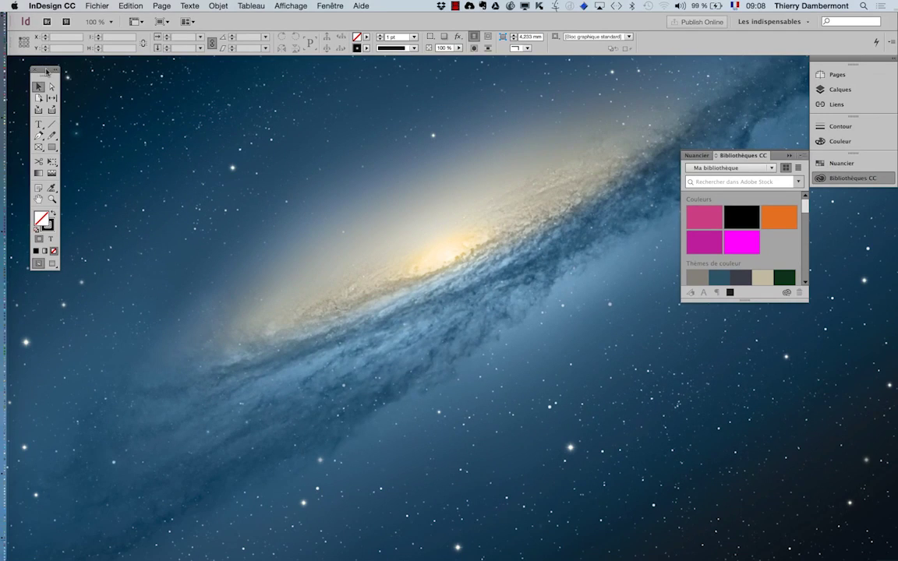
drag(46, 71, 39, 68)
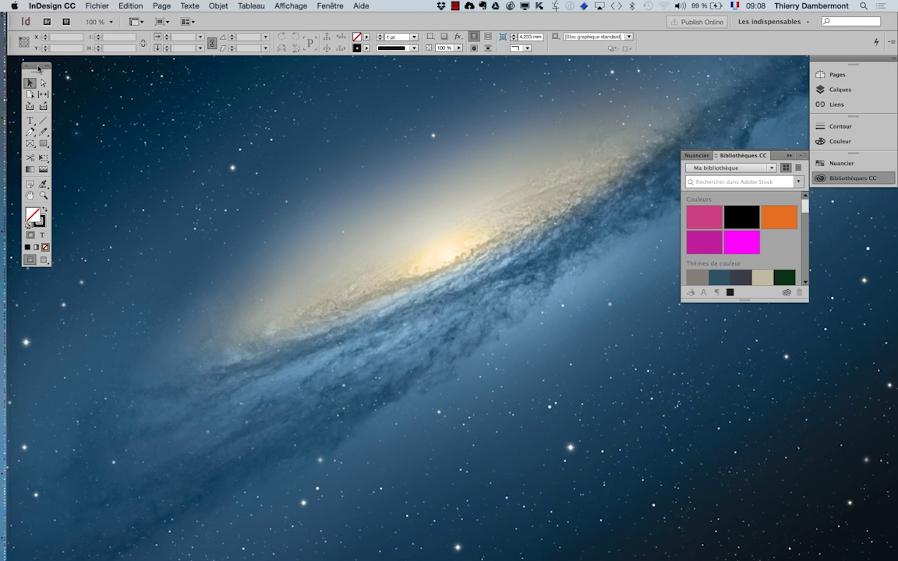
Hide InDesign and switch back to it repeatedly through the application switcher
key(super+h)
key(super+Tab)
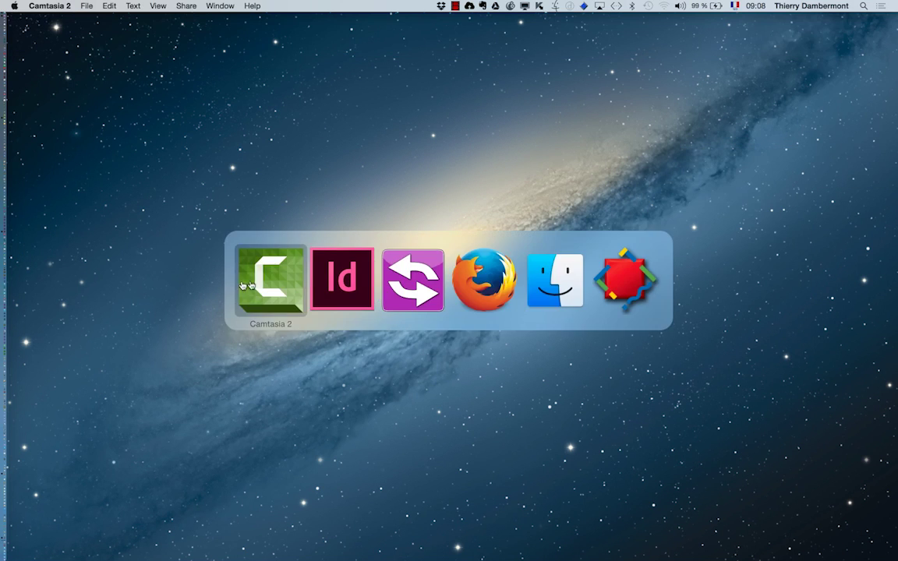
click(342, 285)
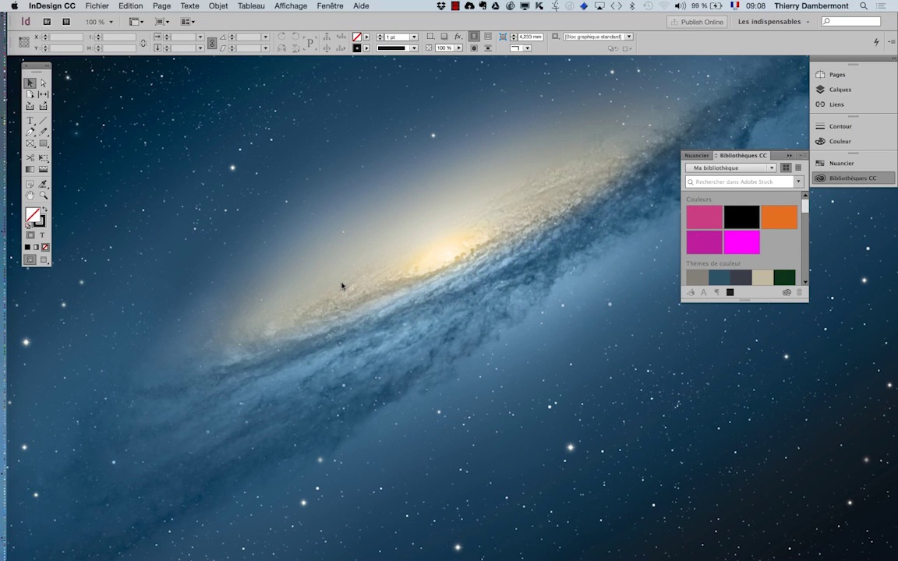
key(super+h)
key(super+Tab)
click(314, 275)
key(super+h)
key(super+Tab)
click(343, 279)
Create a new document in Impression mode, keeping the default A4 portrait page settings
click(92, 6)
mouse_move(93, 19)
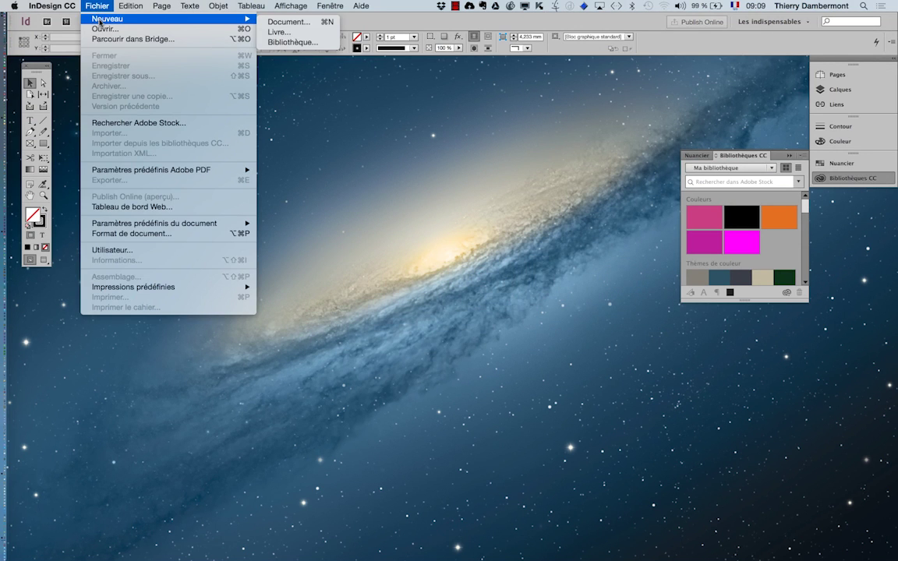
click(294, 30)
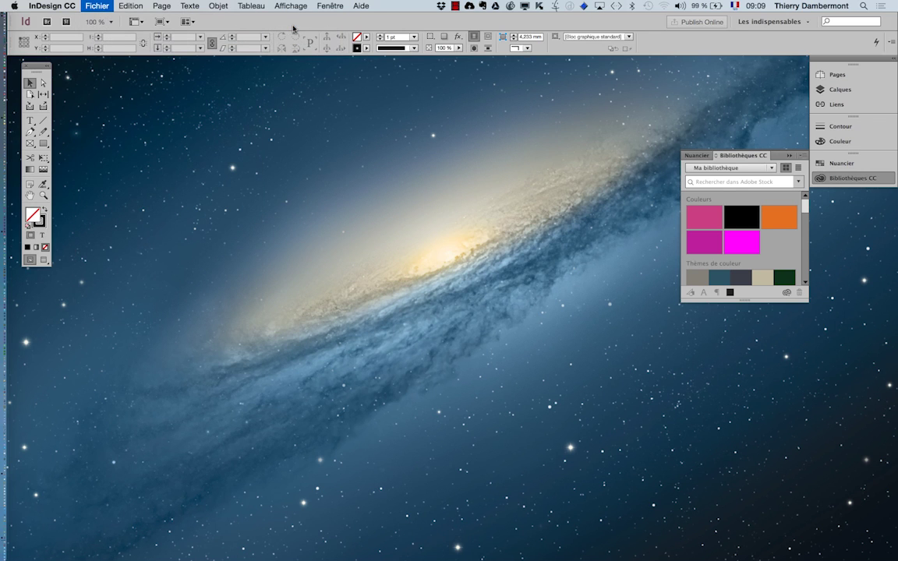
drag(392, 168, 293, 102)
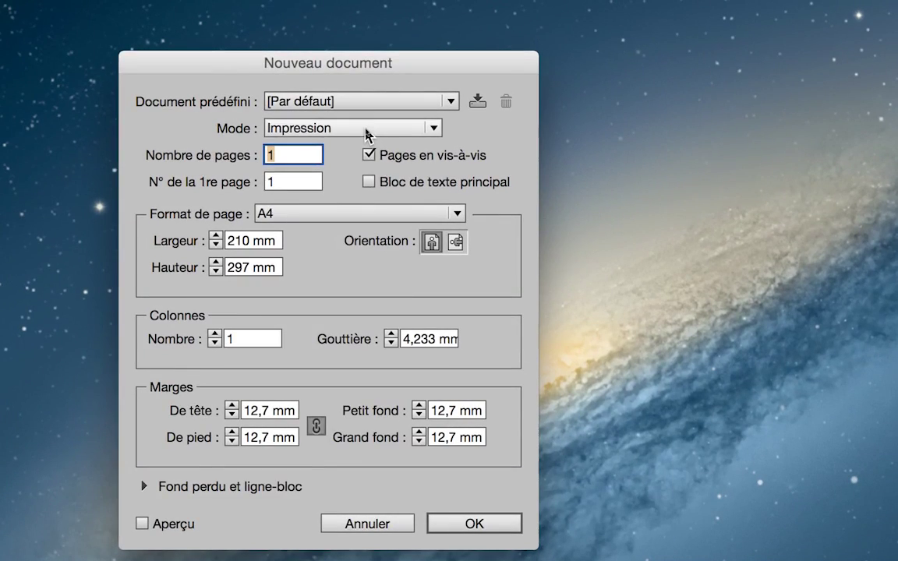
click(367, 135)
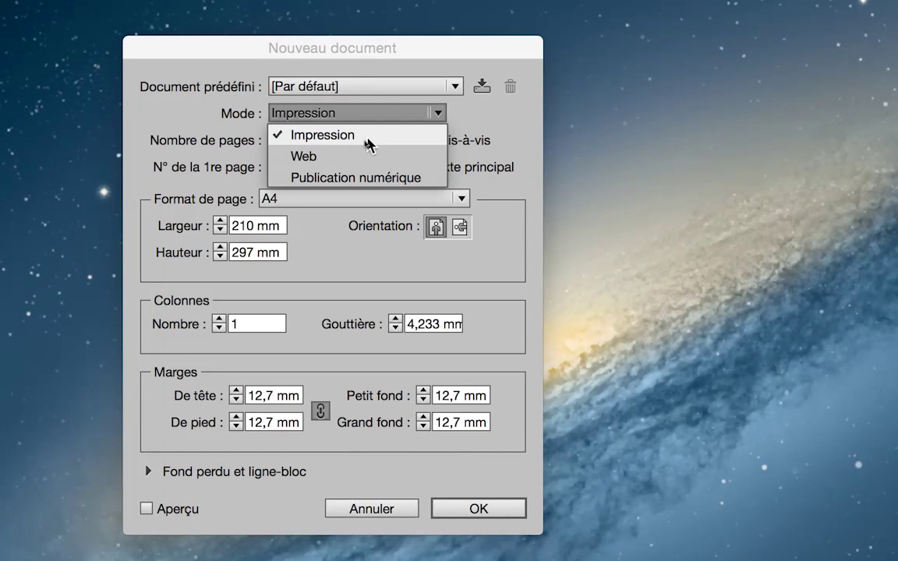
click(367, 141)
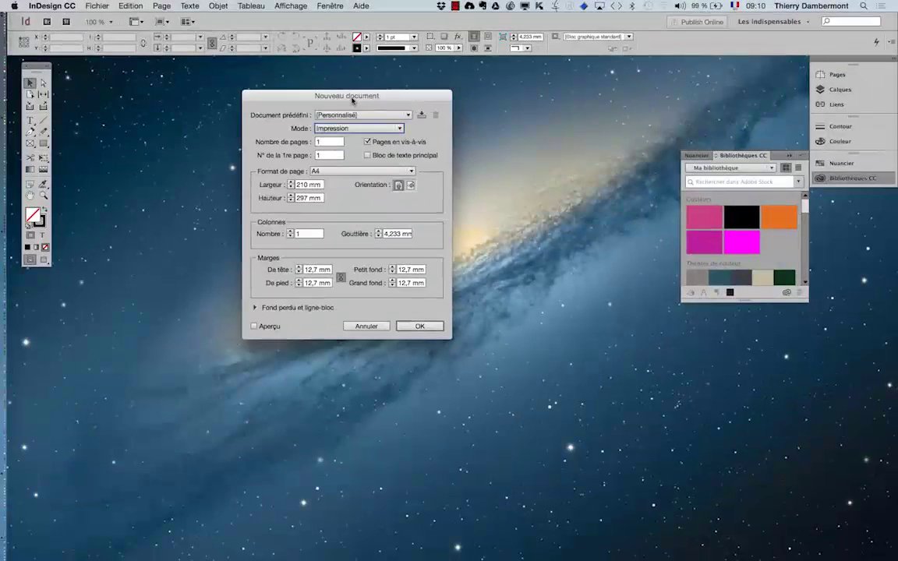
drag(361, 106, 422, 80)
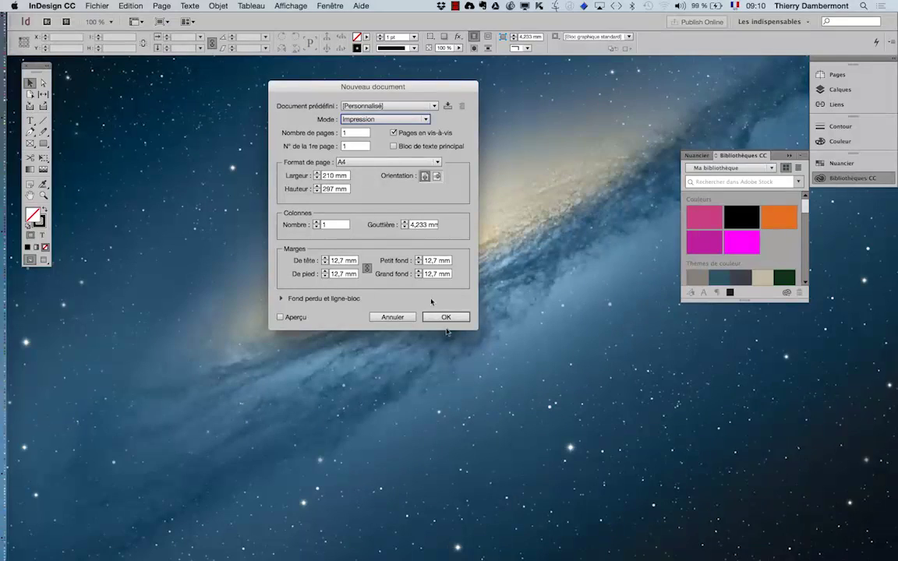
click(445, 317)
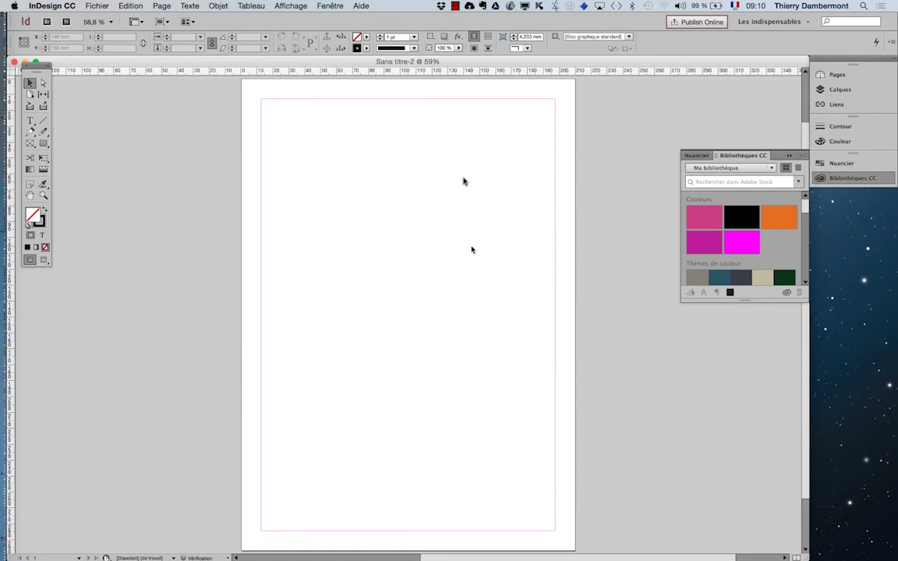